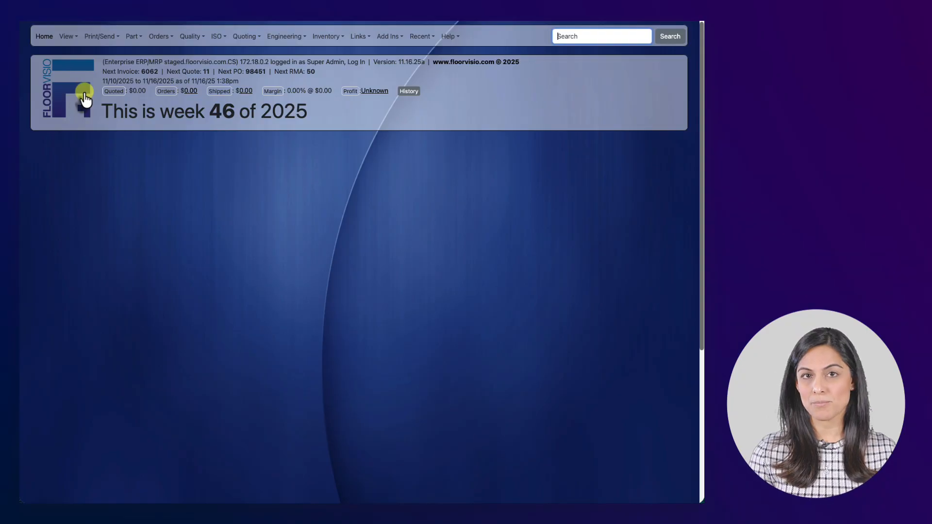
# From the list of all customers, select Sample Customer and continue to its part number selection
pyautogui.click(68, 36)
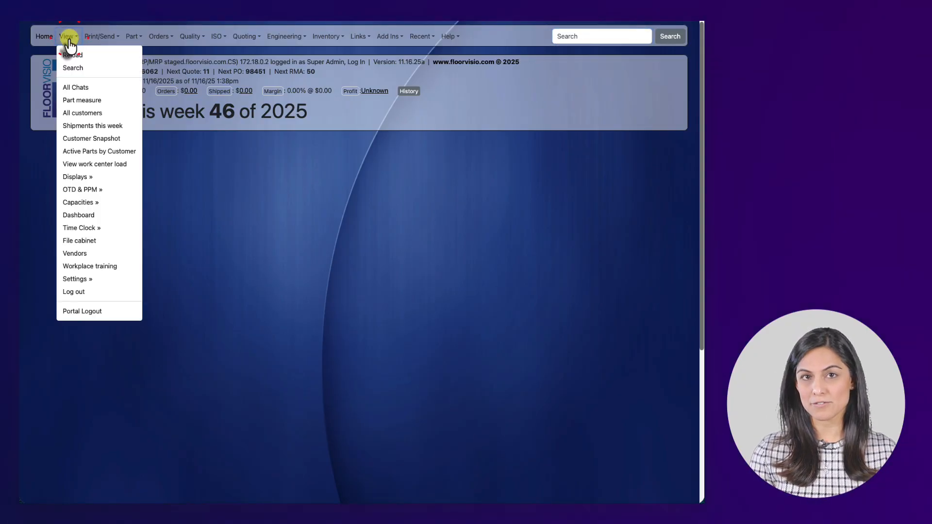
pyautogui.click(73, 115)
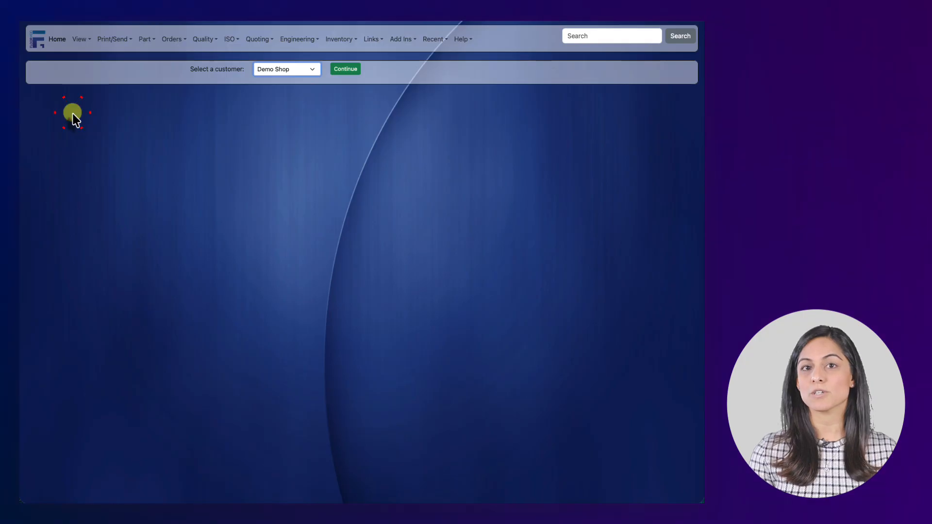
pyautogui.click(293, 69)
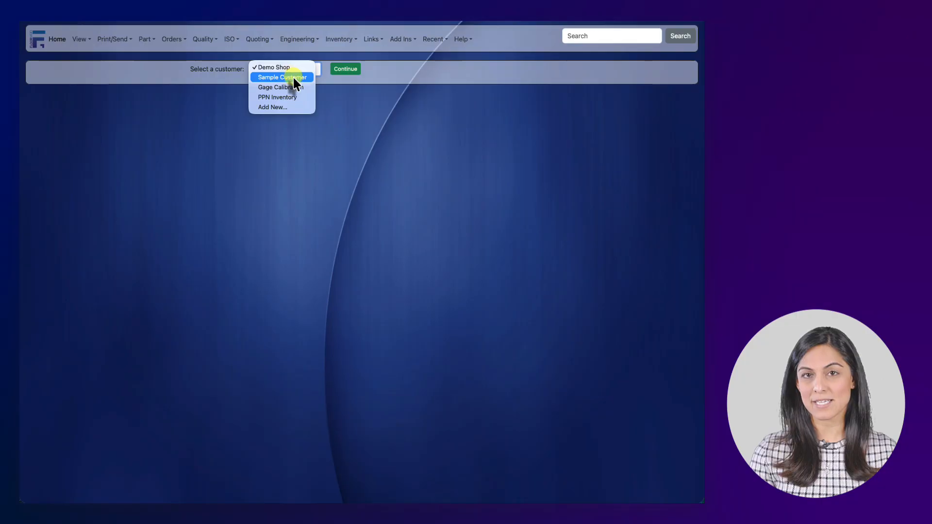
pyautogui.click(293, 76)
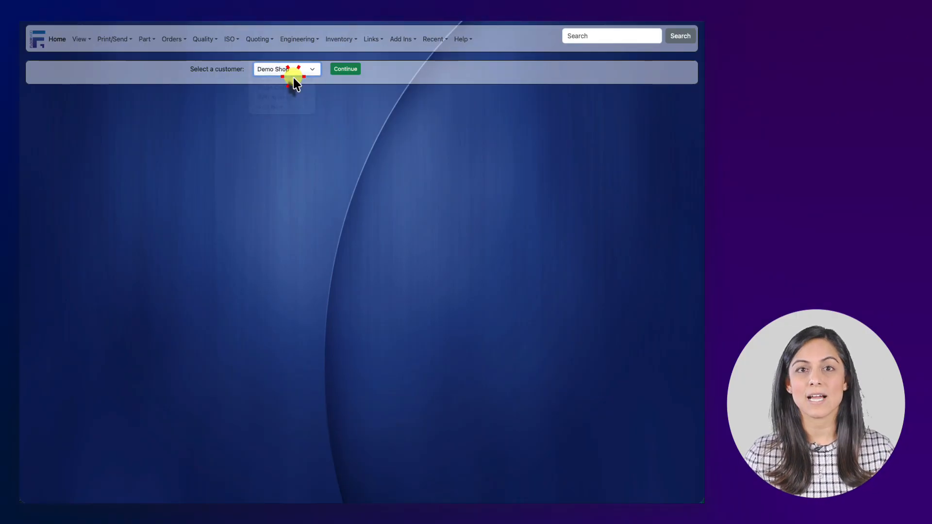
pyautogui.click(334, 69)
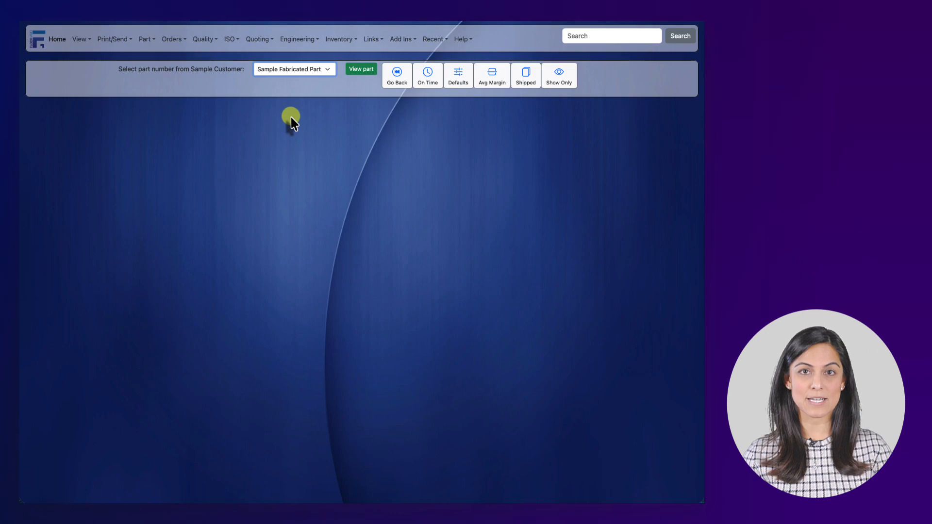
# Add a new part to Sample Customer with the part number "New Part"
pyautogui.click(301, 71)
pyautogui.click(293, 85)
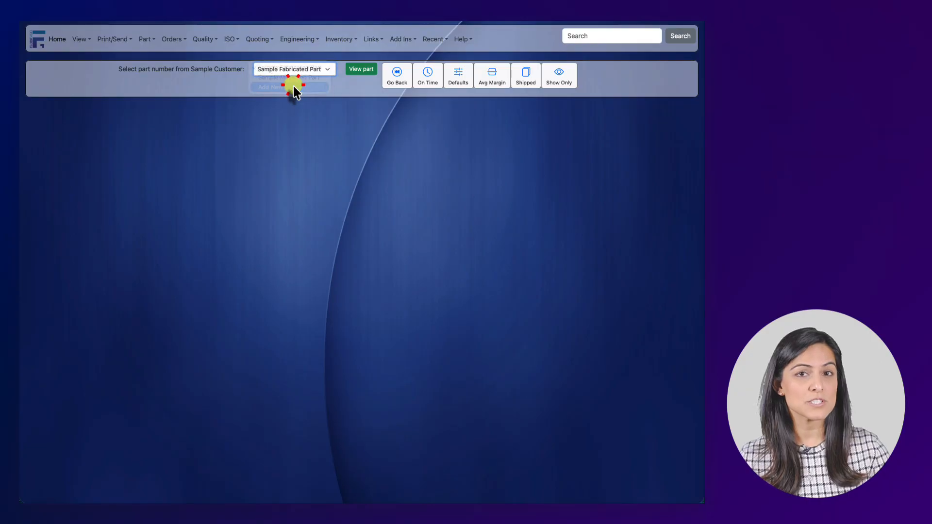
pyautogui.click(360, 69)
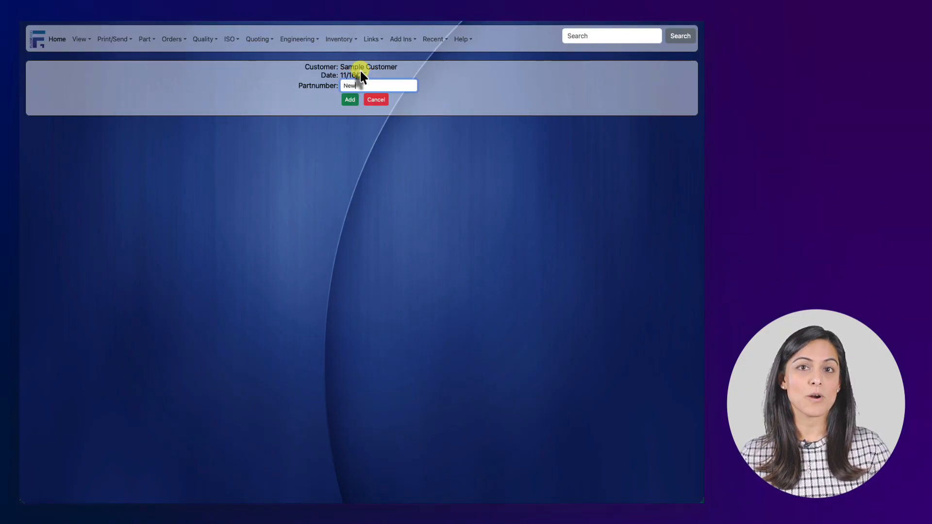
pyautogui.write('New Part')
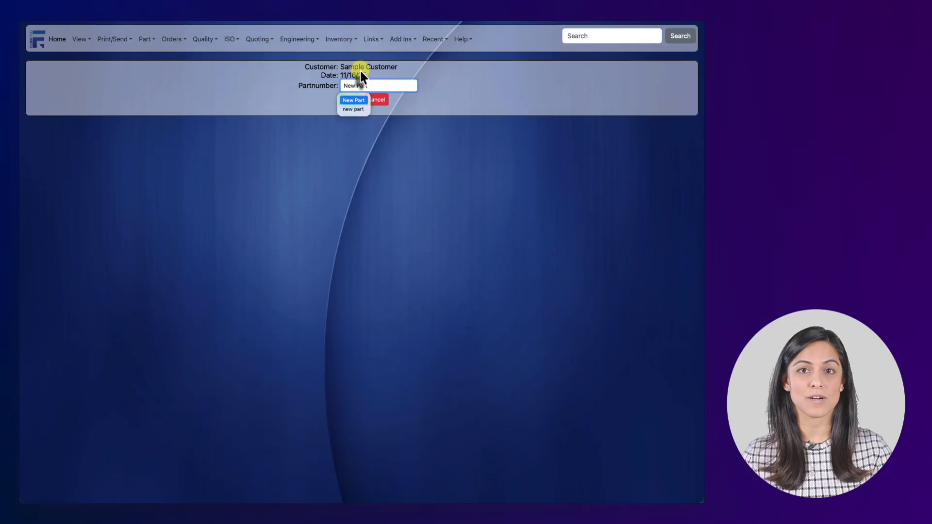
pyautogui.click(417, 72)
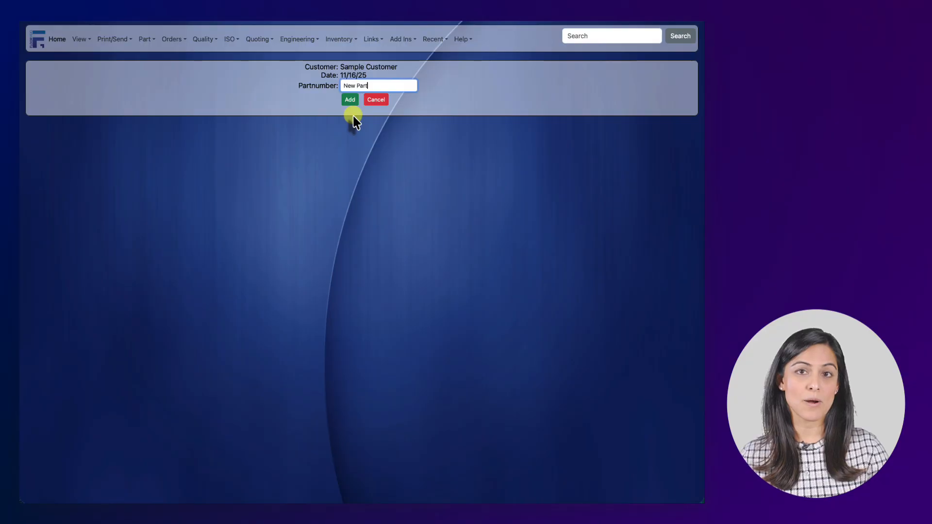
pyautogui.click(350, 100)
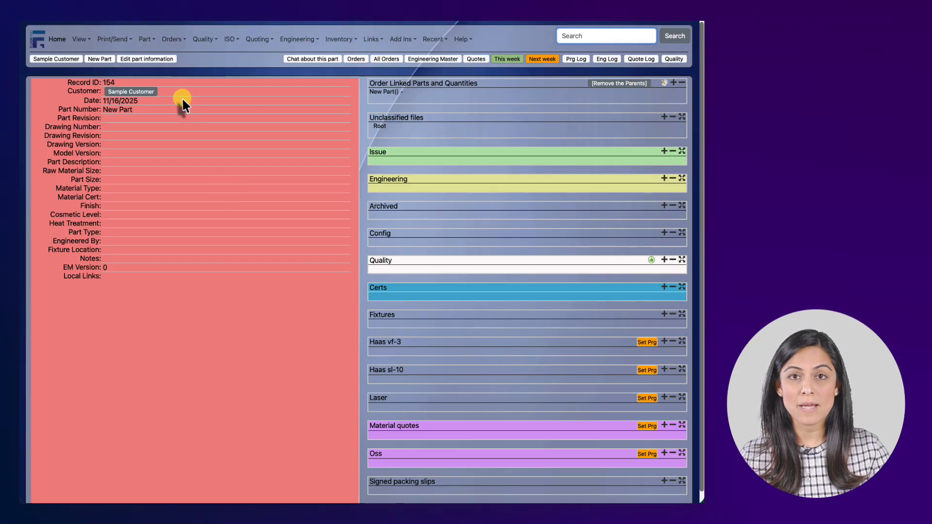
# Open the new part's information for editing and set its part revision to A
pyautogui.click(161, 65)
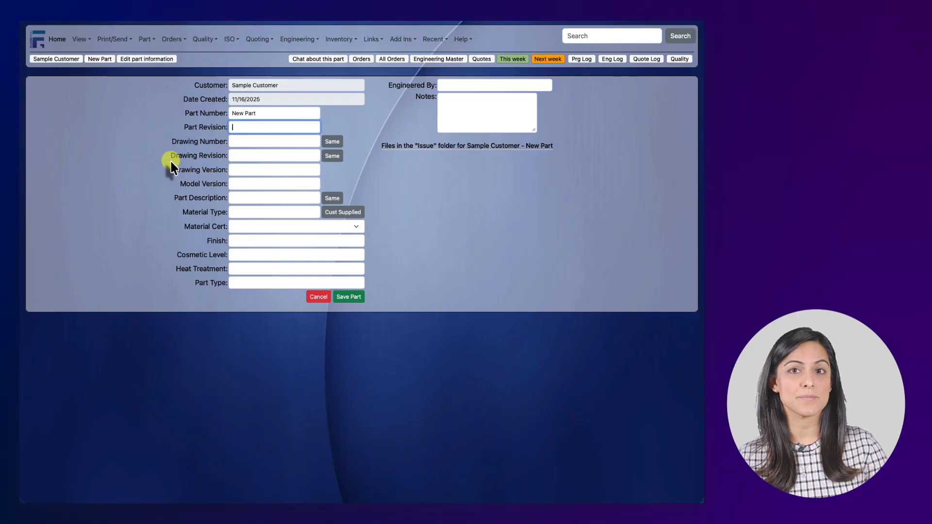
pyautogui.click(248, 90)
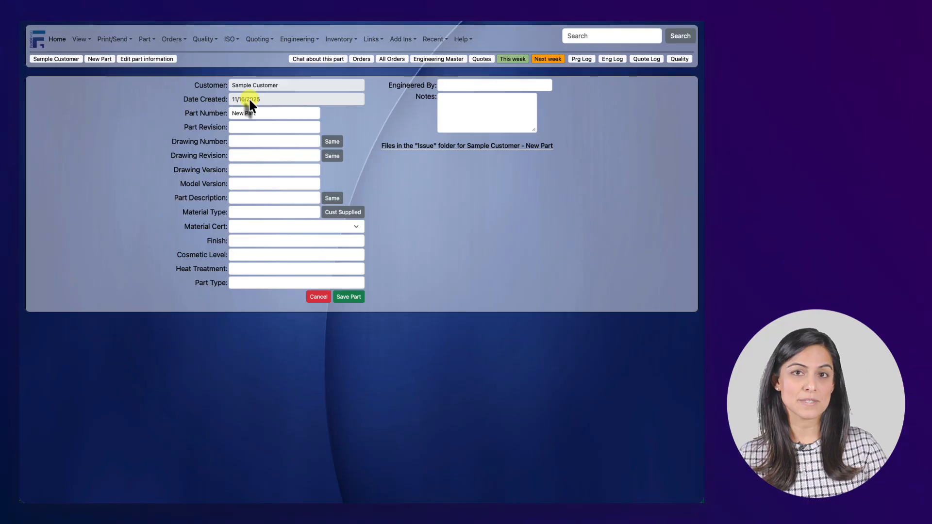
pyautogui.click(249, 99)
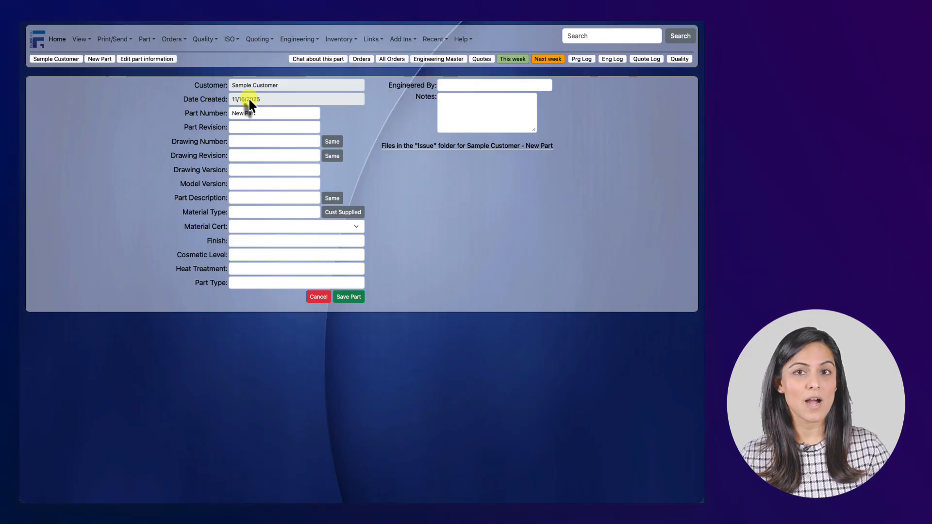
pyautogui.click(266, 113)
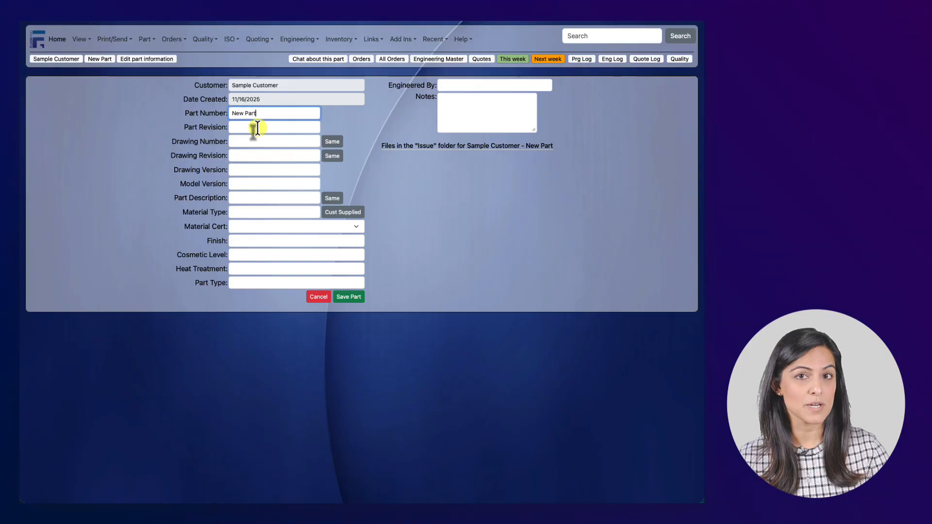
pyautogui.click(258, 128)
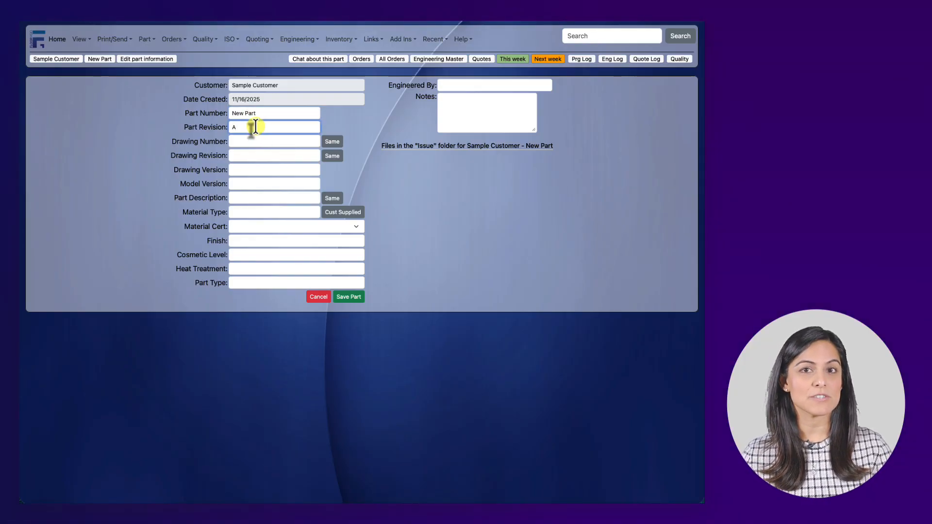
# Set the drawing number and drawing revision to the same values as the part number and part revision
pyautogui.click(255, 140)
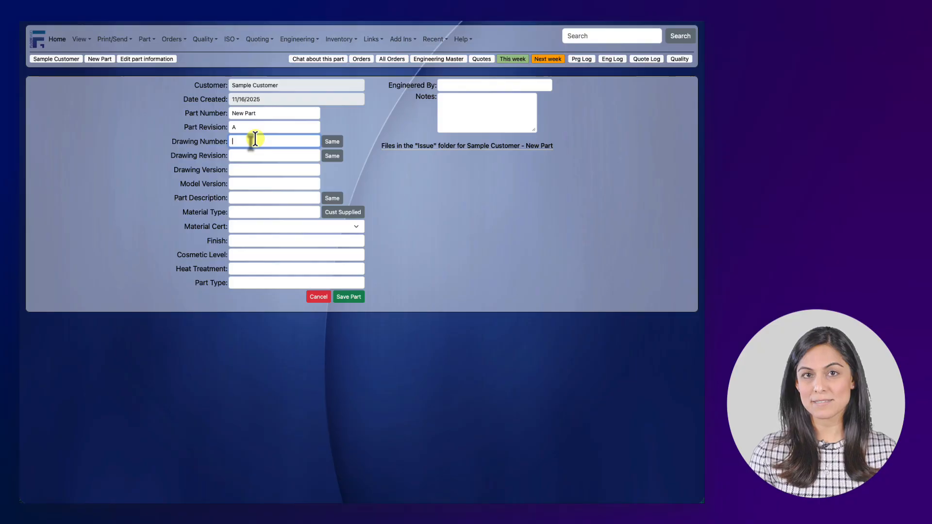
pyautogui.click(328, 144)
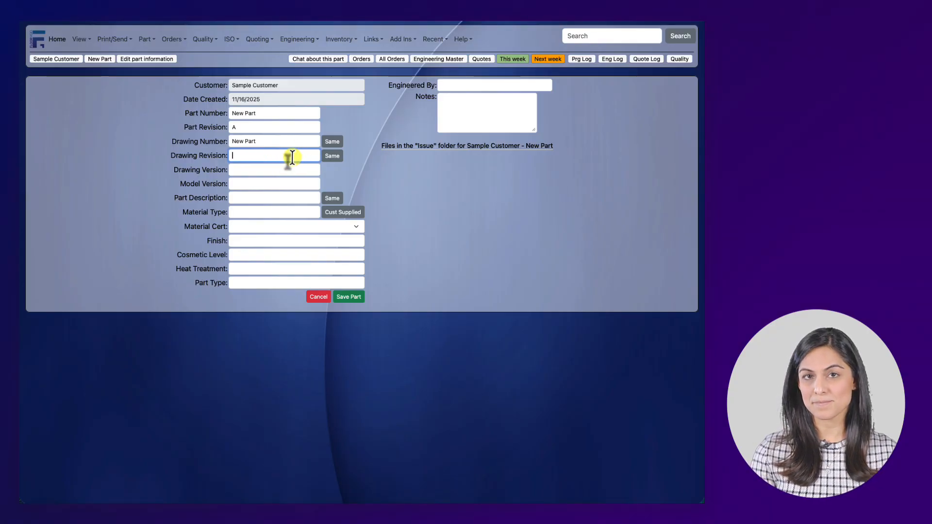
pyautogui.click(331, 158)
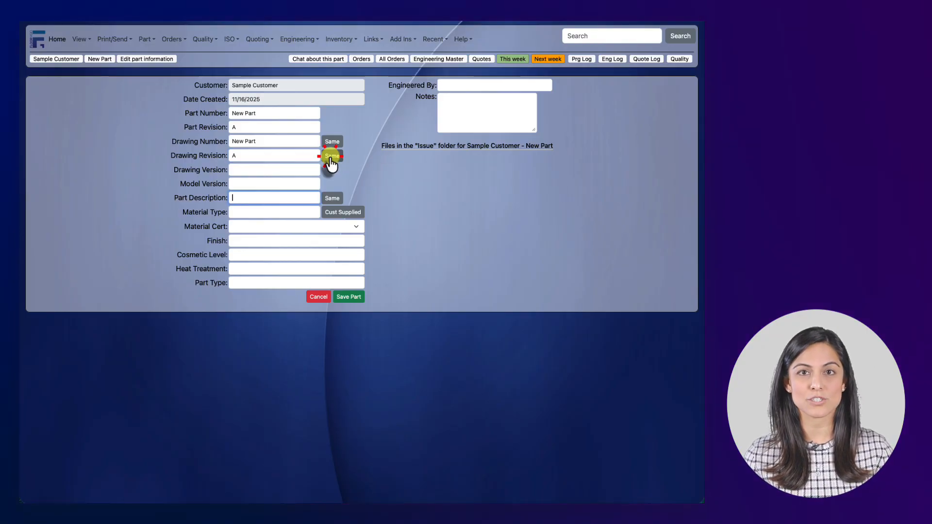
# Set the drawing version to 2.8 and the model version to 5.6
pyautogui.click(278, 169)
pyautogui.write('2')
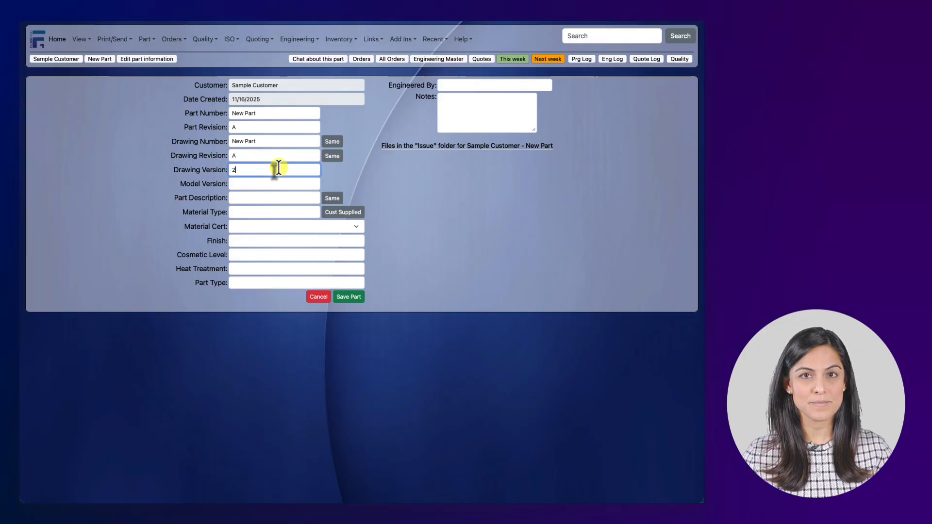
pyautogui.write('.8')
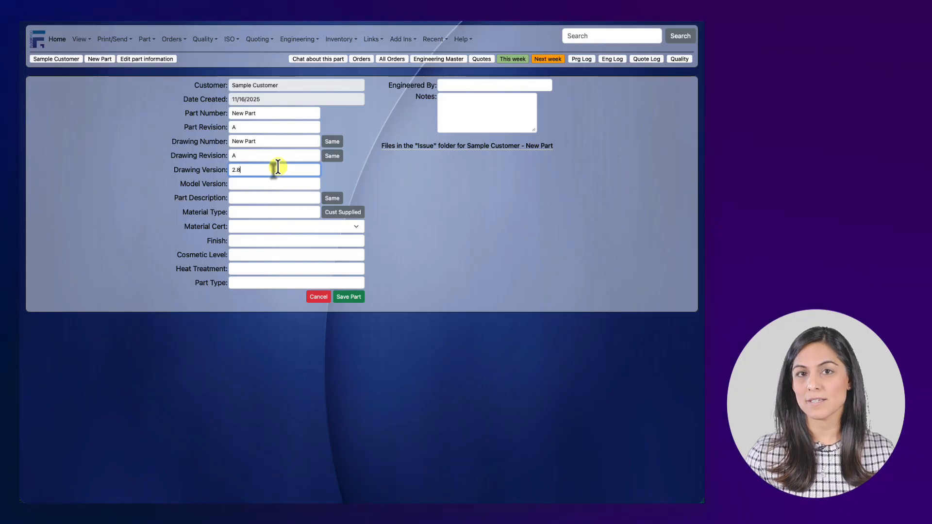
pyautogui.click(269, 183)
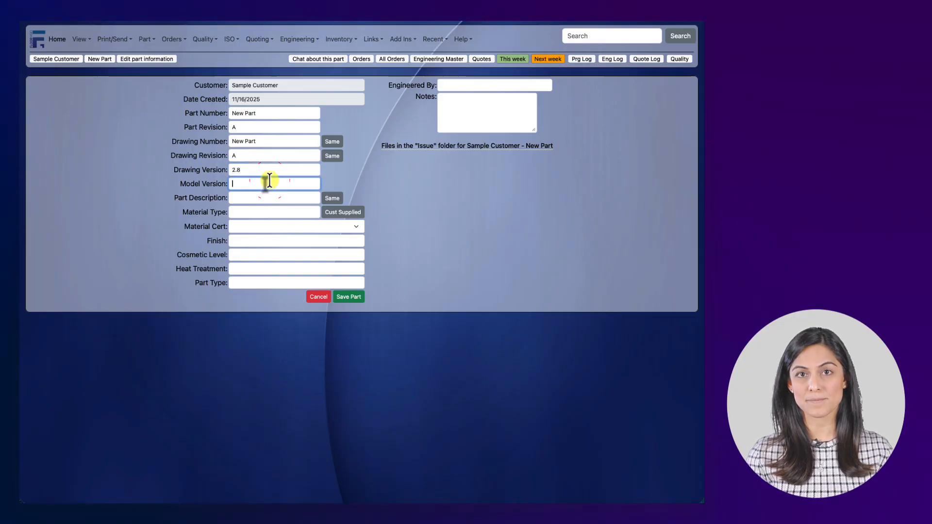
pyautogui.write('5.6')
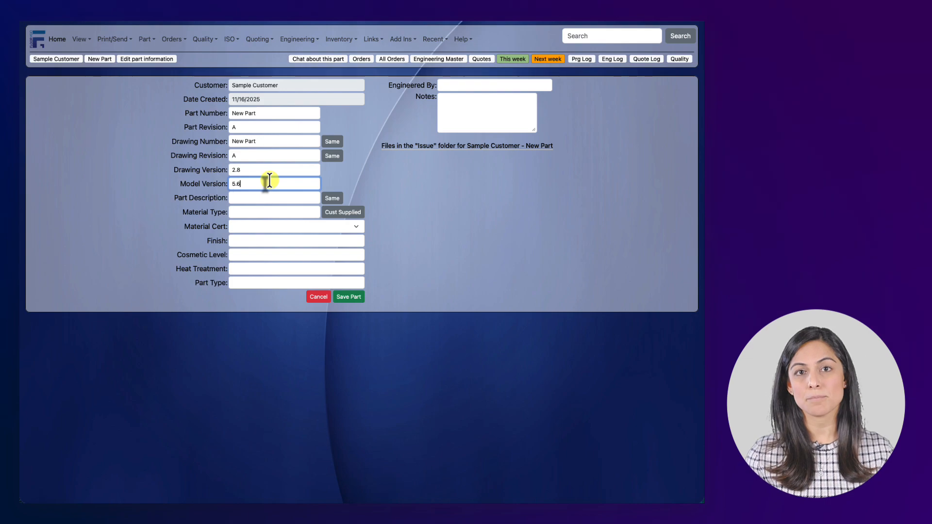
# Enter "Sample Description for this new part" as the part description
pyautogui.click(255, 195)
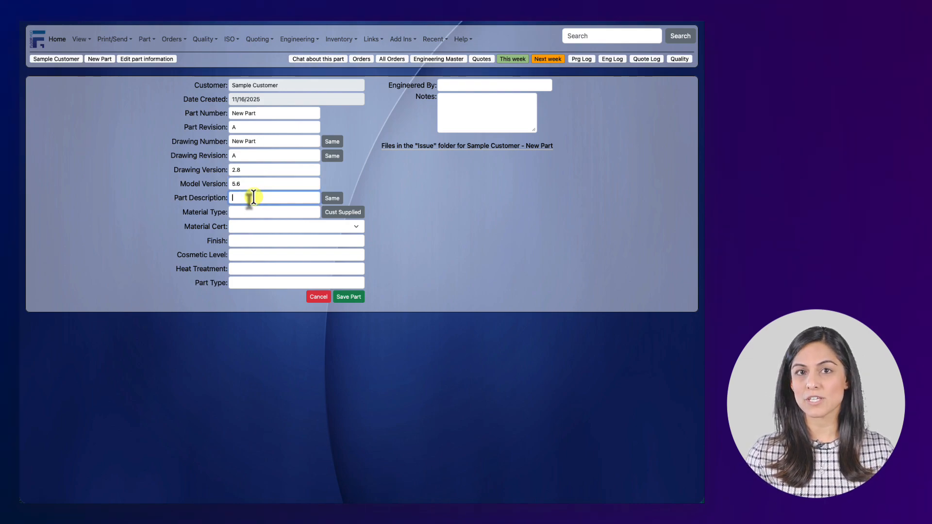
pyautogui.write('Sample Desc')
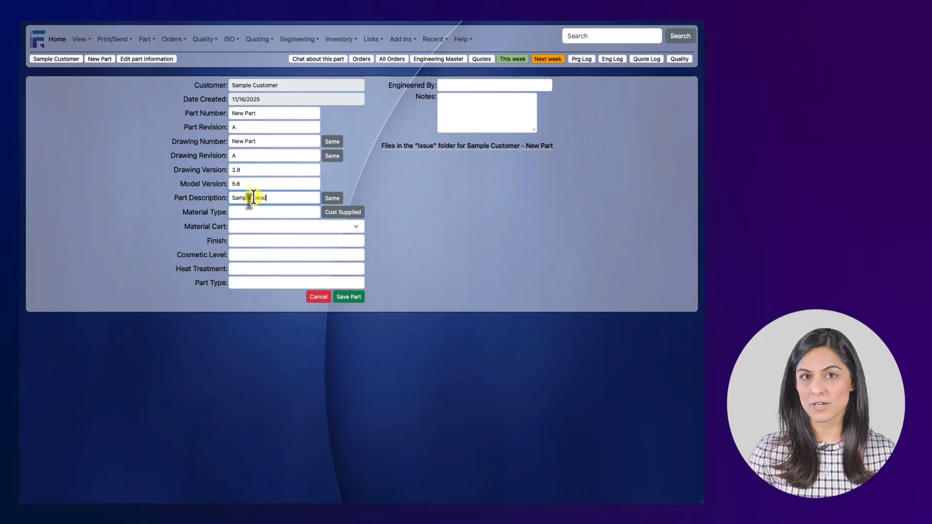
pyautogui.write('ription')
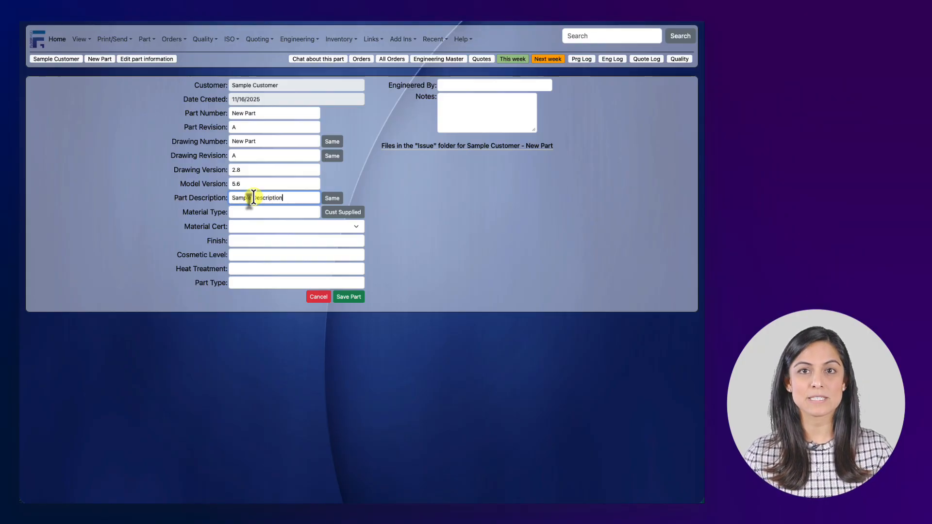
pyautogui.write(' for this ne')
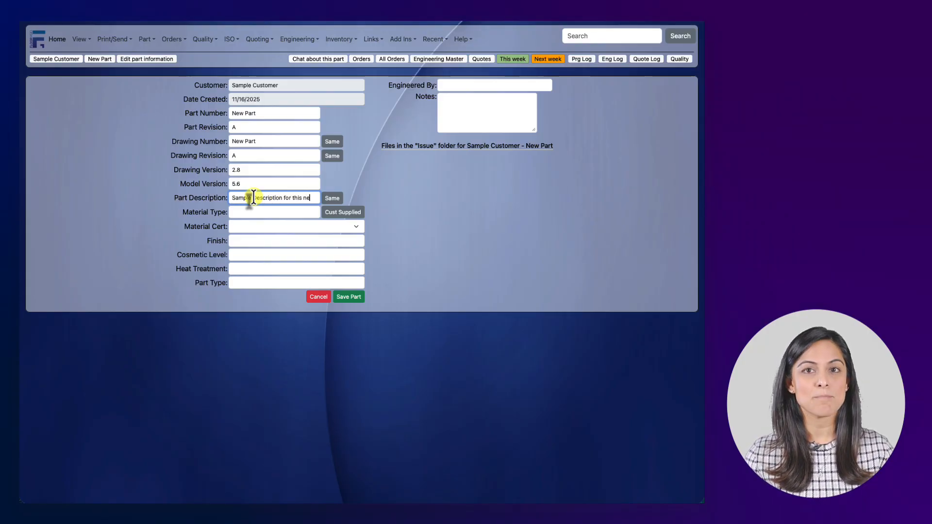
pyautogui.write('w part')
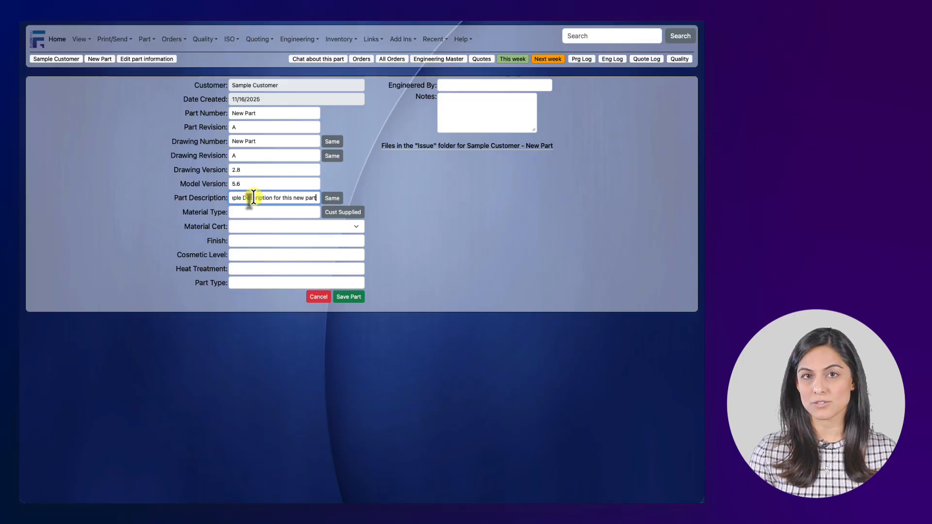
# Enter 6061-T6 as the material type, and replace it with the preset Customer Supplied
pyautogui.click(239, 212)
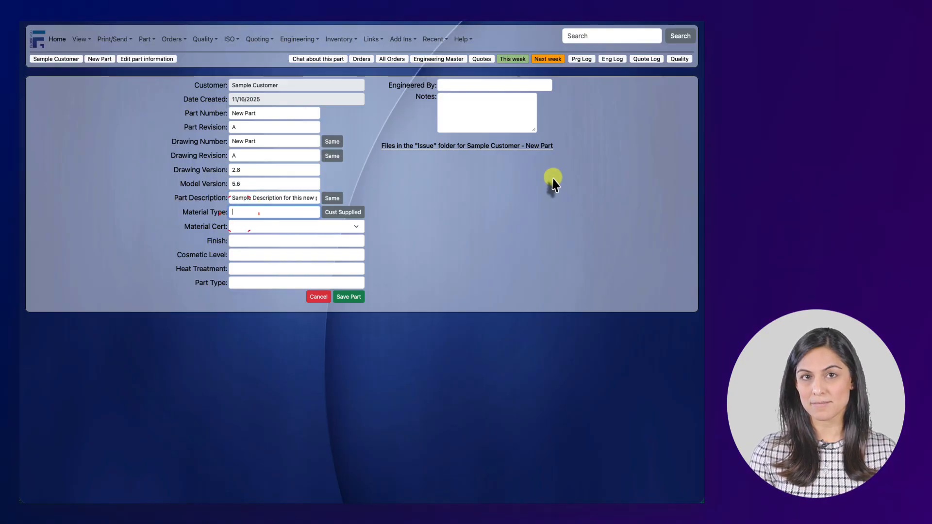
pyautogui.write('6061-T6')
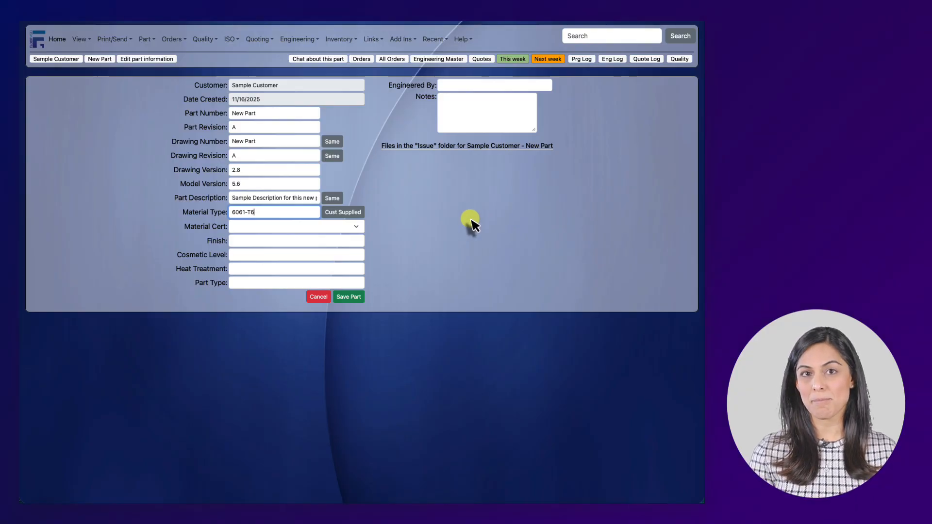
pyautogui.click(348, 214)
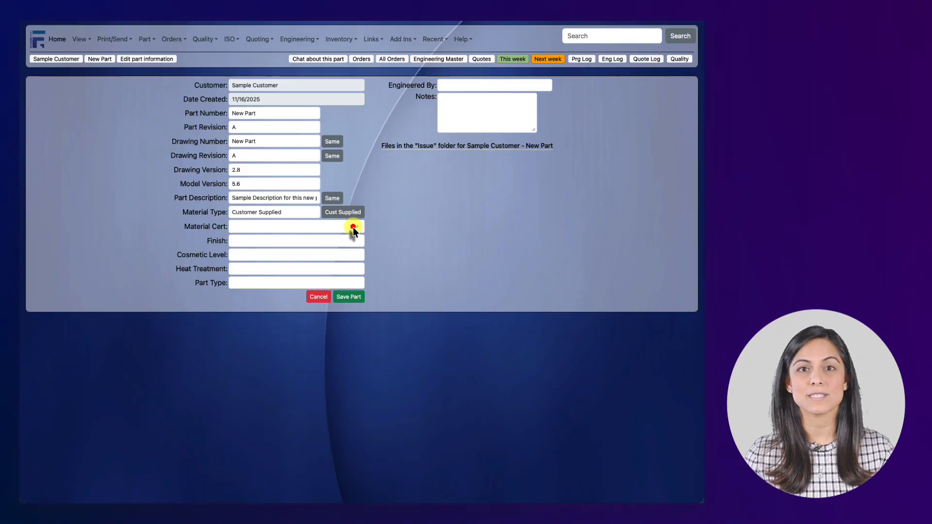
# Set the material cert to "Yes, material certs. are required" and the finish to Powder Paint
pyautogui.click(353, 227)
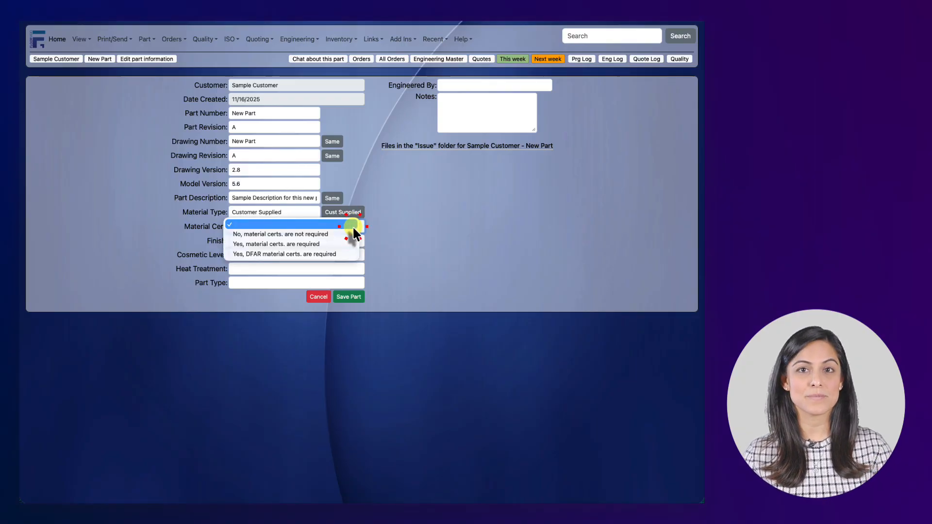
pyautogui.click(329, 242)
pyautogui.click(328, 241)
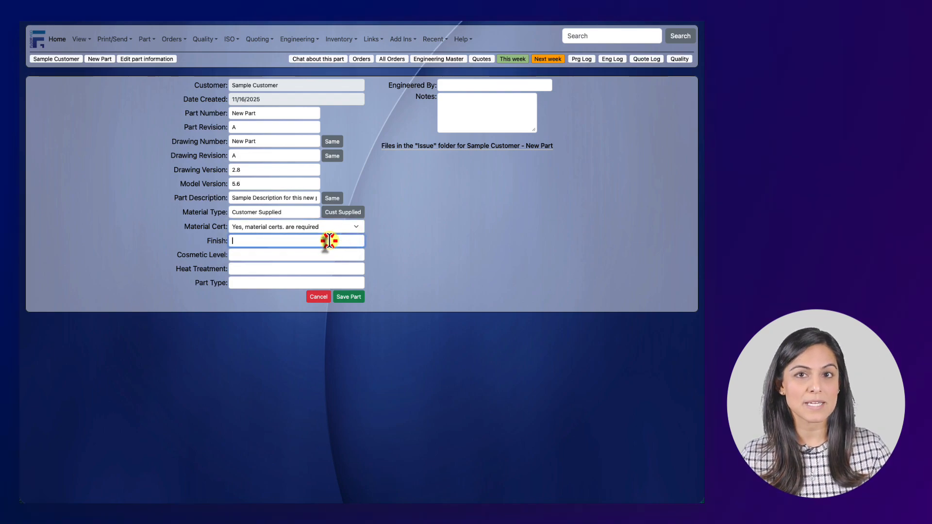
pyautogui.write('Powder')
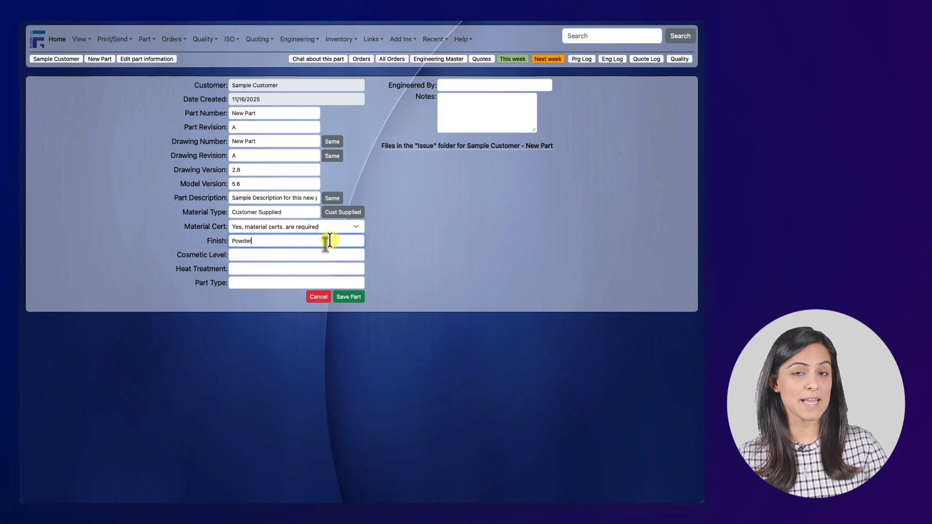
pyautogui.write(' Paint')
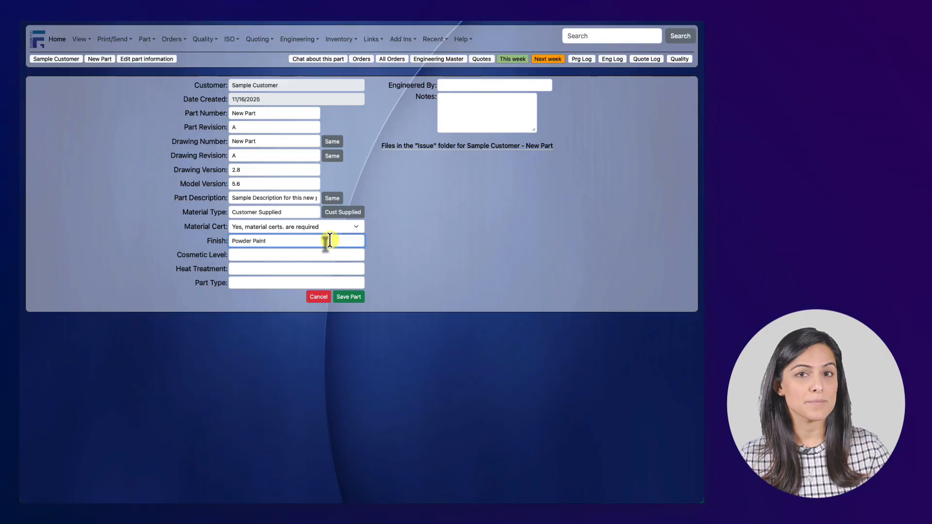
# Set the part's cosmetic level to High and its heat treatment to RC-42
pyautogui.click(309, 255)
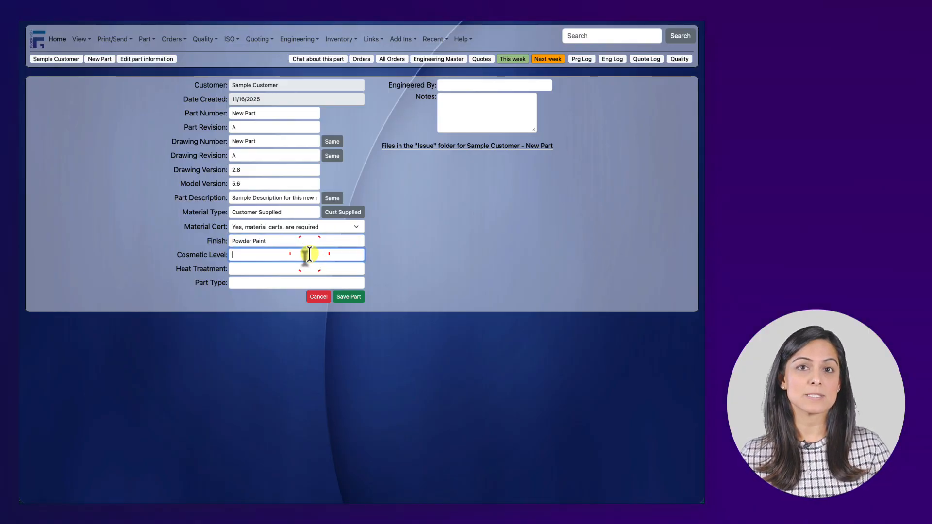
pyautogui.write('High')
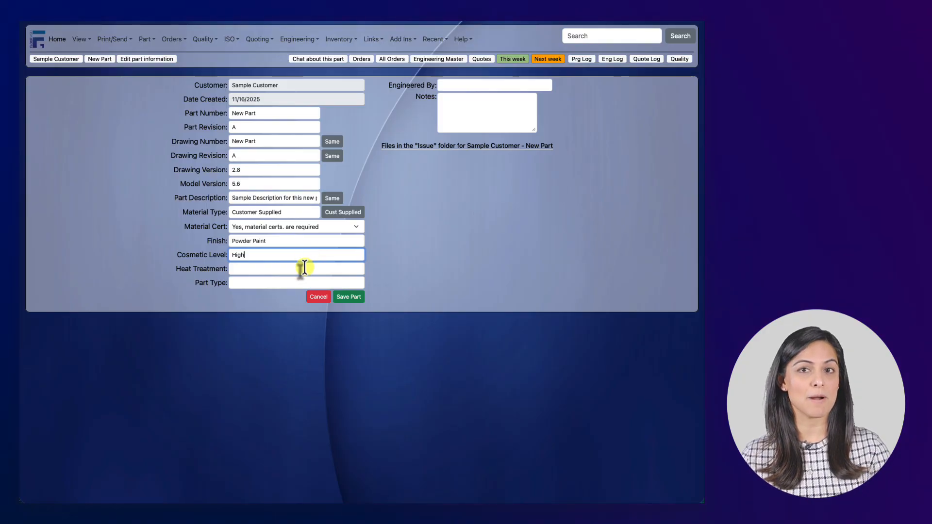
pyautogui.click(304, 267)
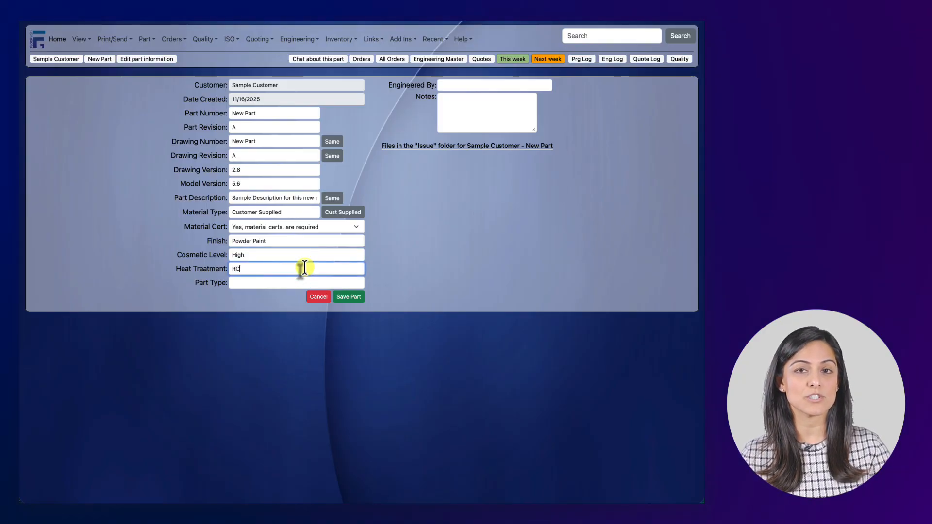
pyautogui.write('RC-42')
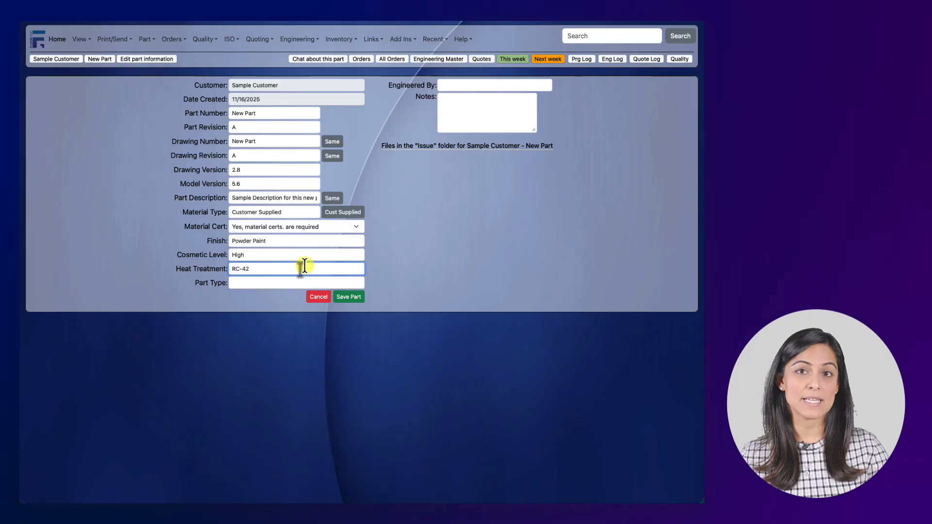
# Enter Manufactured as the part type, and replace it with Machined
pyautogui.click(276, 282)
pyautogui.write('Manuf')
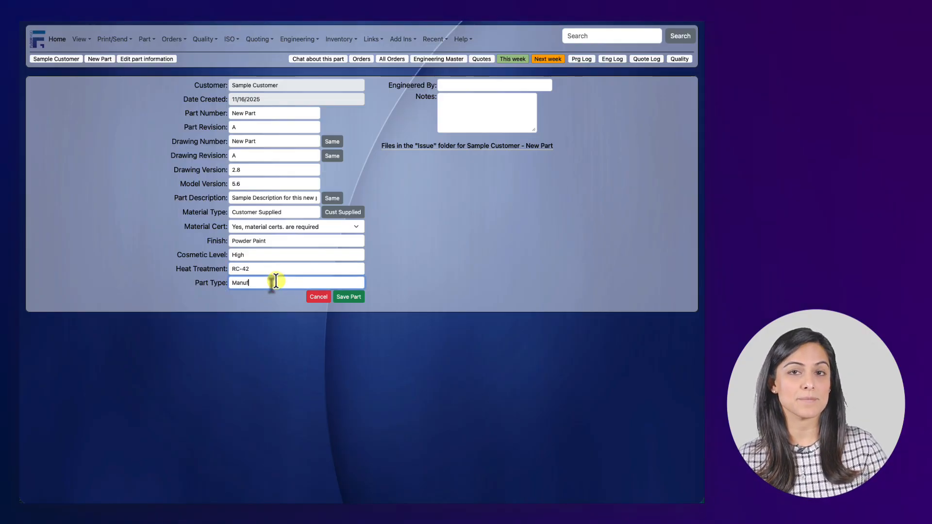
pyautogui.write('actured')
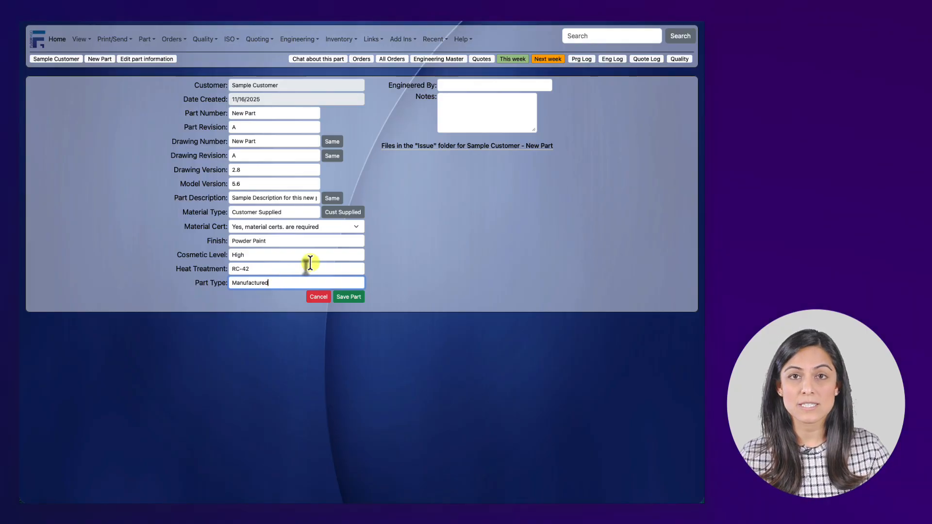
pyautogui.hotkey('ctrl', 'a')
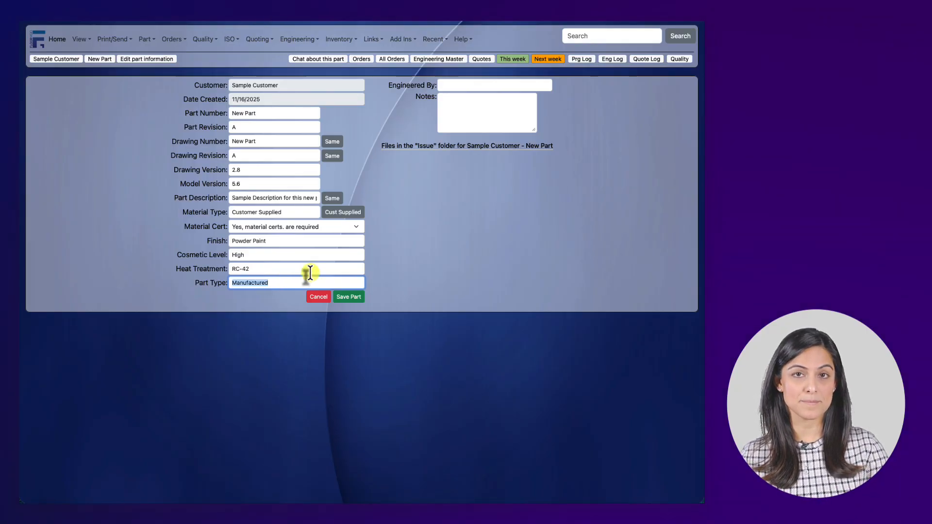
pyautogui.write('Machined')
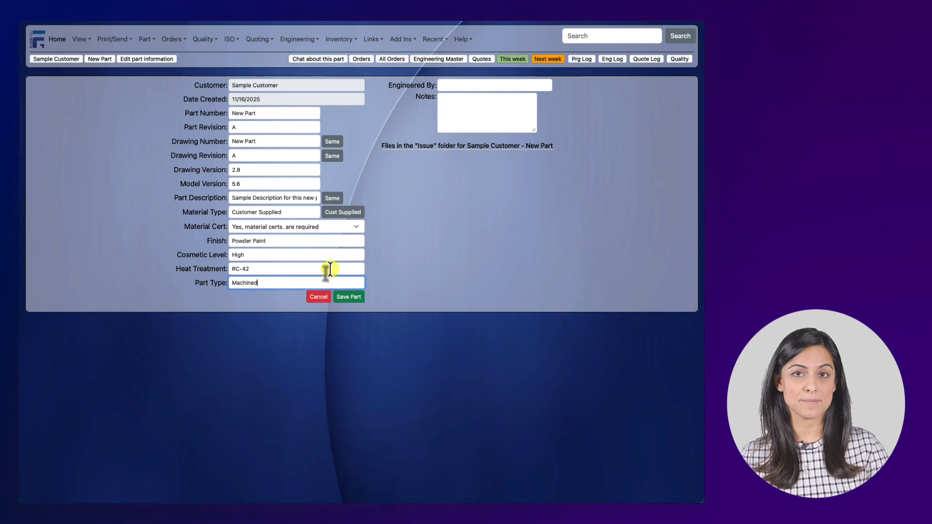
# Fill in the name of the person who engineered the part and add the note "Optional Part Notes"
pyautogui.click(474, 89)
pyautogui.write('Sample Person')
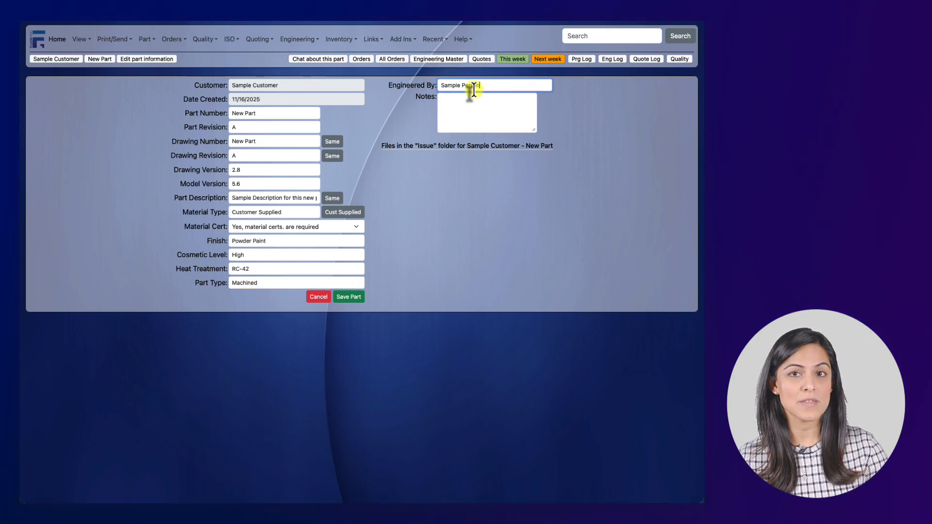
pyautogui.click(469, 102)
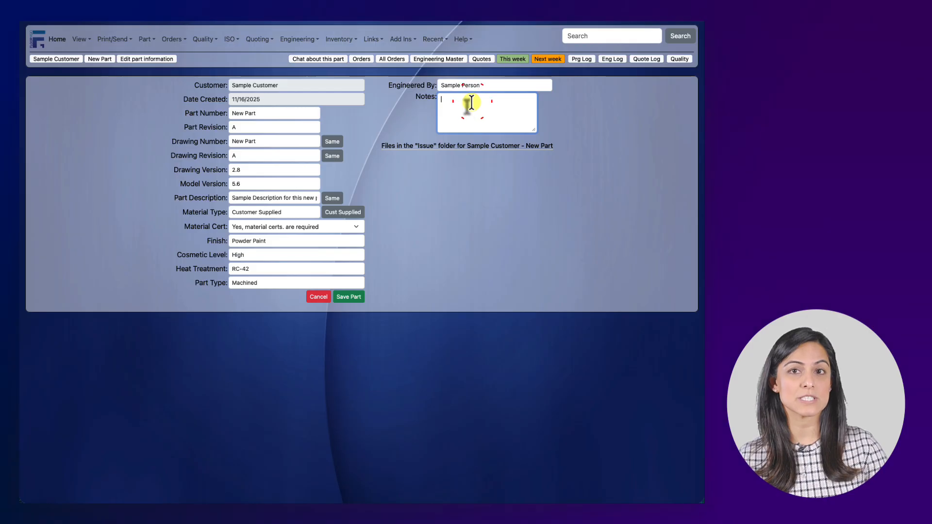
pyautogui.write('Optio')
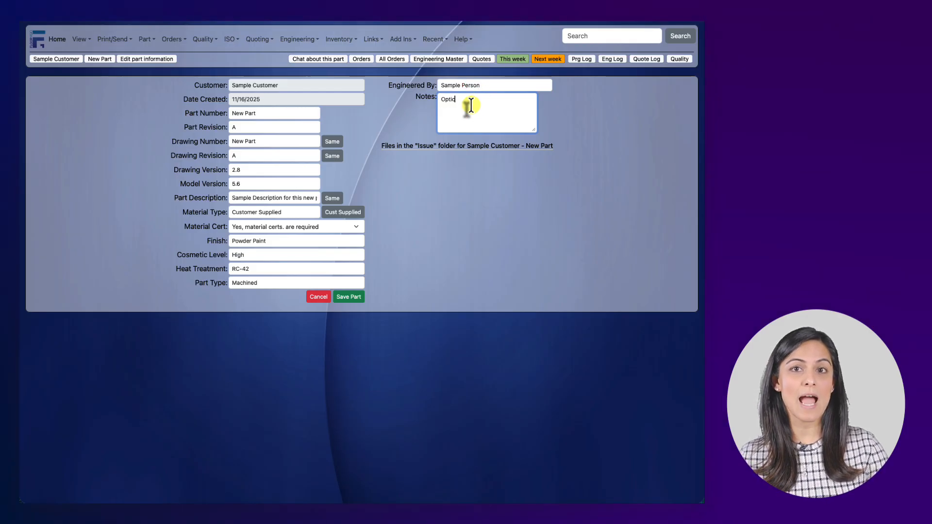
pyautogui.write('nal Per Notes')
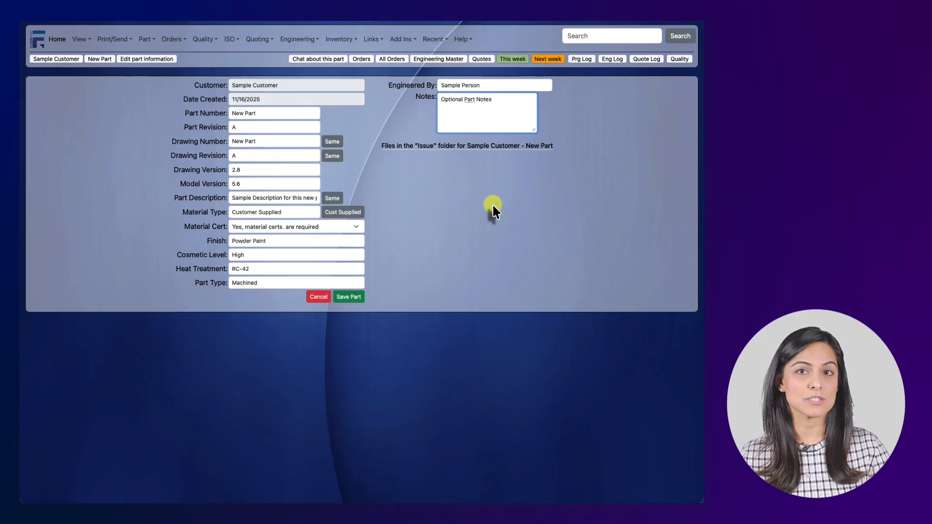
# Check the part number, part revision and part description entries, and save the new part
pyautogui.click(291, 113)
pyautogui.click(290, 127)
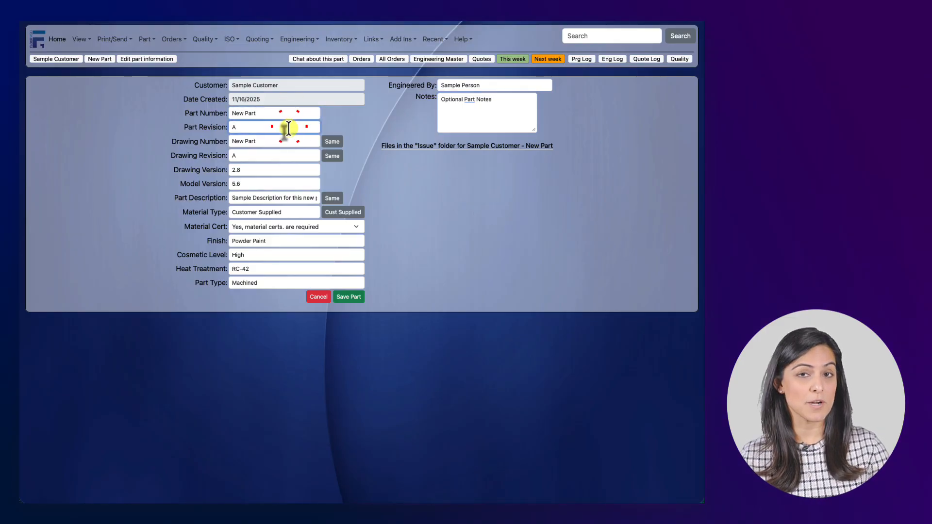
pyautogui.click(267, 197)
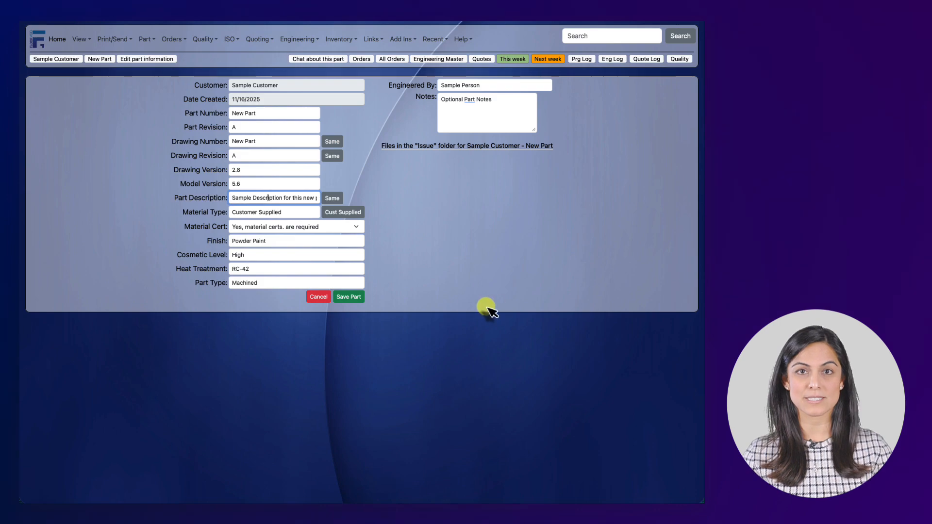
pyautogui.click(340, 299)
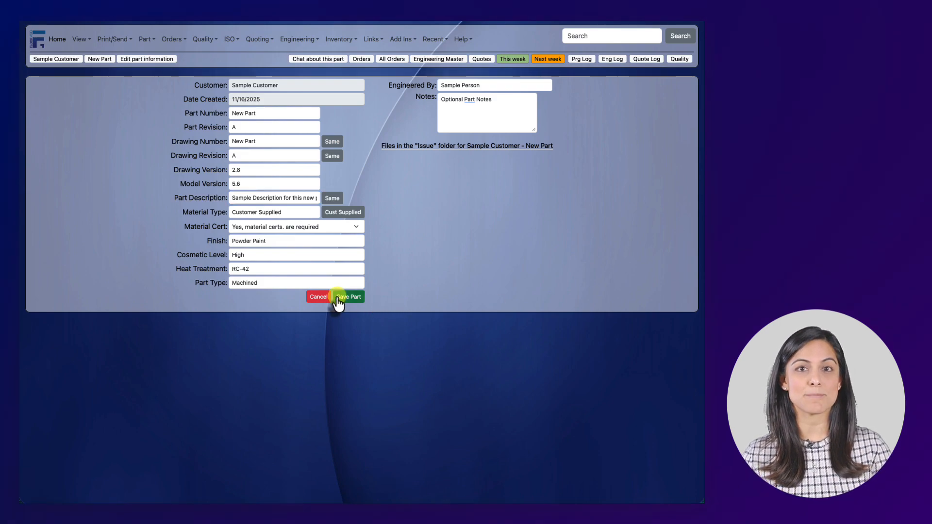
pyautogui.click(338, 298)
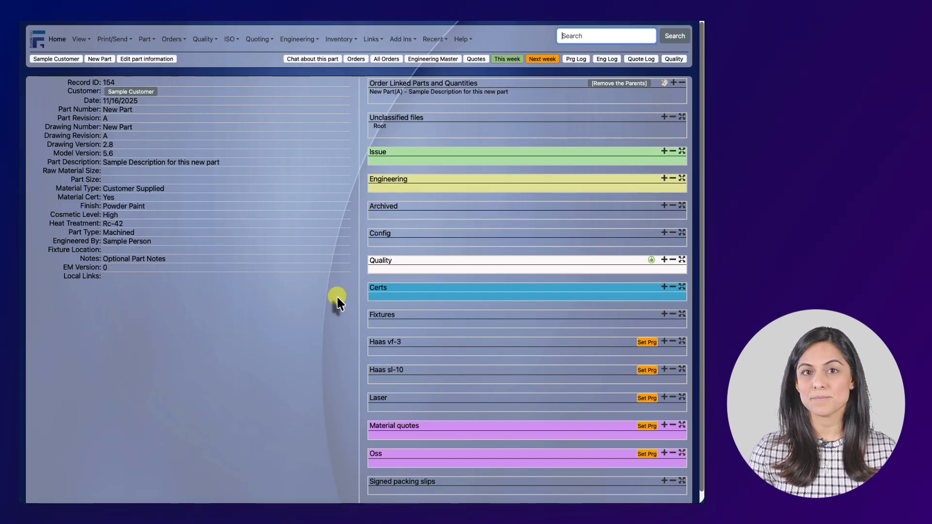